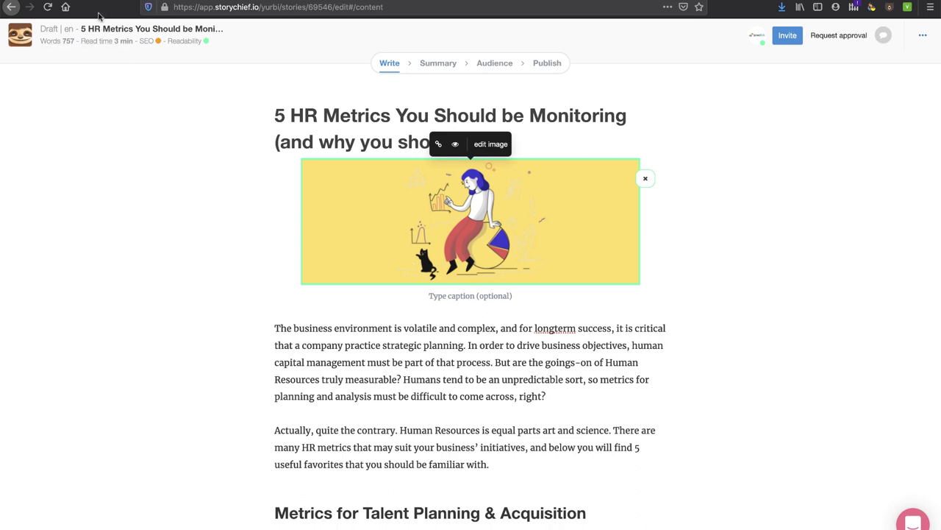
# Switch from the StoryChief editor to the Pixeltrue homepage tab with Ctrl+Tab
pyautogui.hotkey('ctrl', 'Tab')
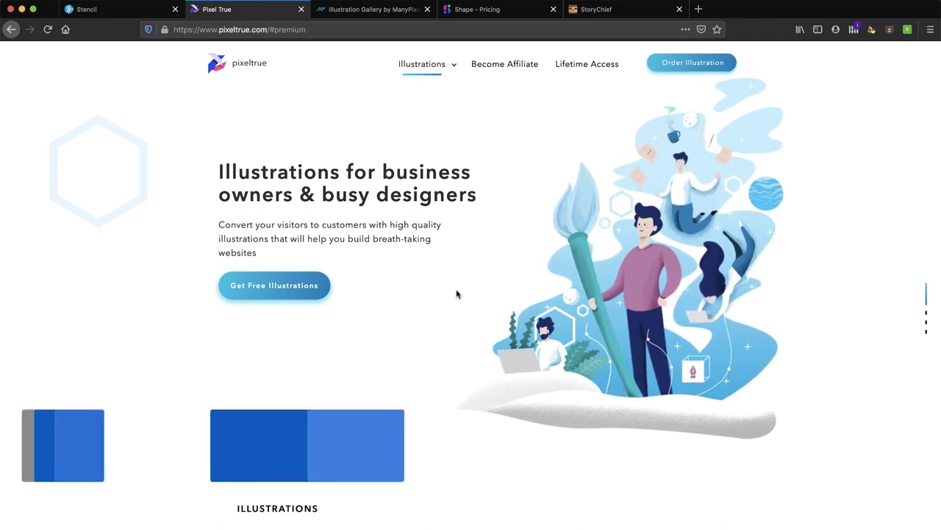
# Check the empty 600x220 Stencil header, then open the StoryChief draft '5 HR Metrics You Should be Monitoring'
pyautogui.click(127, 15)
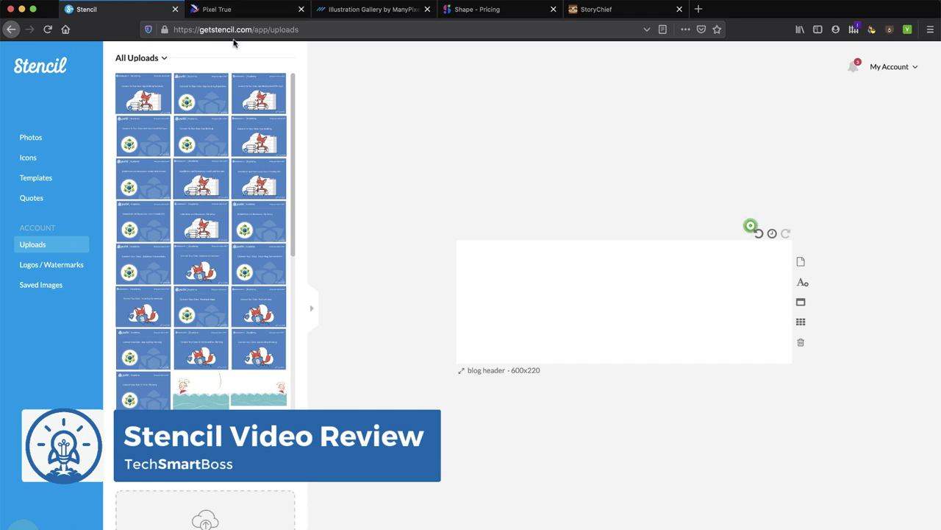
pyautogui.click(240, 15)
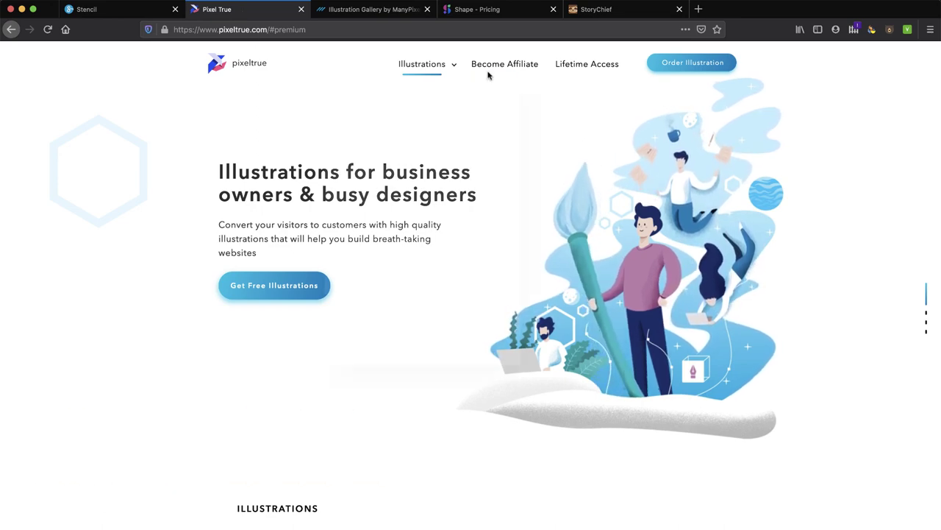
pyautogui.click(614, 11)
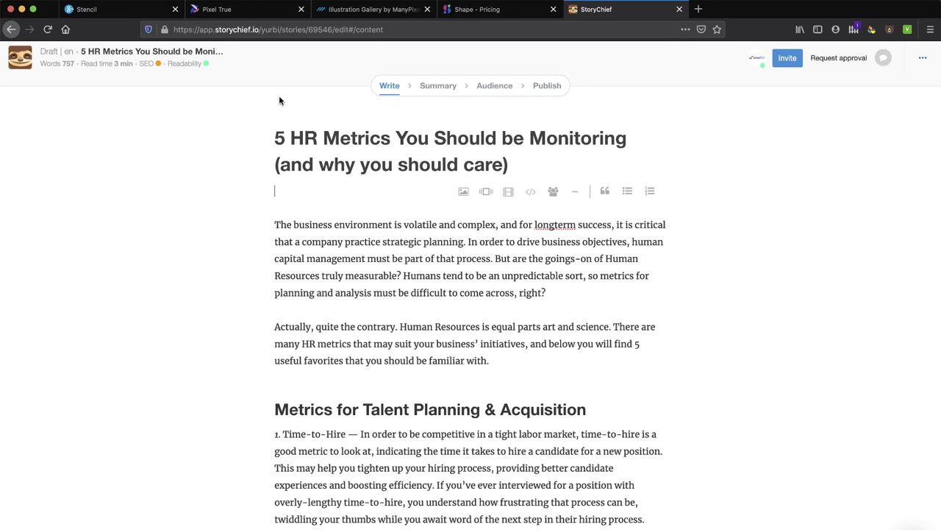
# Go back to the Pixeltrue 'Illustrations for business owners & busy designers' homepage
pyautogui.click(242, 10)
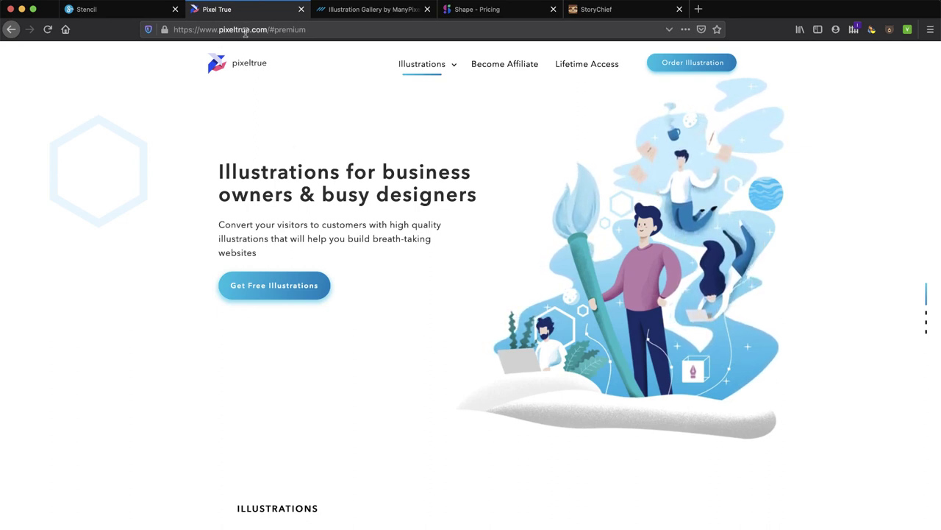
# Jump to Pixeltrue's illustration packs, then bring up the ManyPixels Illustration Gallery
pyautogui.click(273, 286)
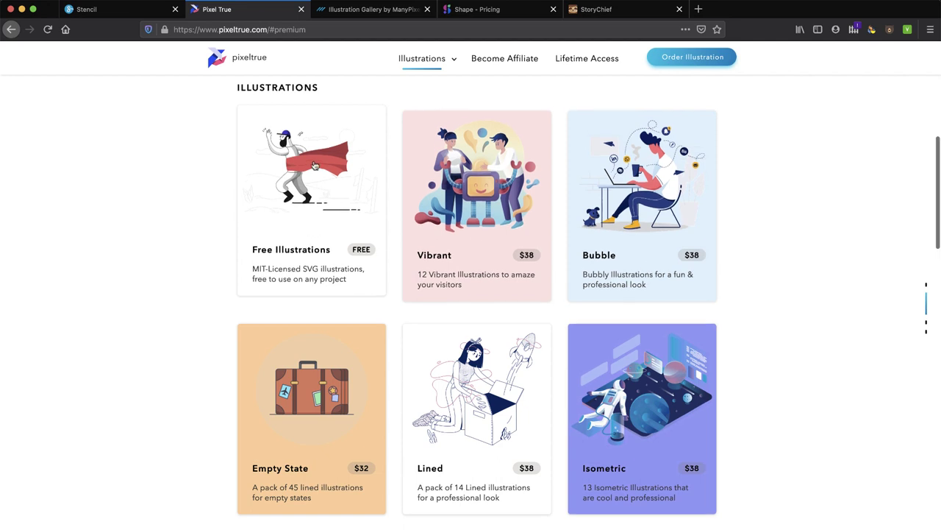
pyautogui.click(370, 12)
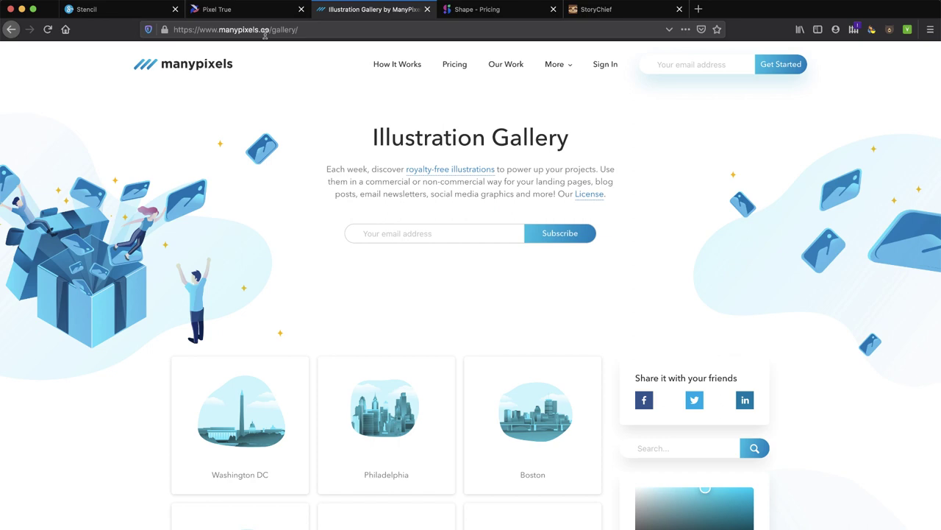
# Filter the ManyPixels gallery to Tech illustrations and tint them to #68F7FD
pyautogui.scroll(-10, 260, 249)
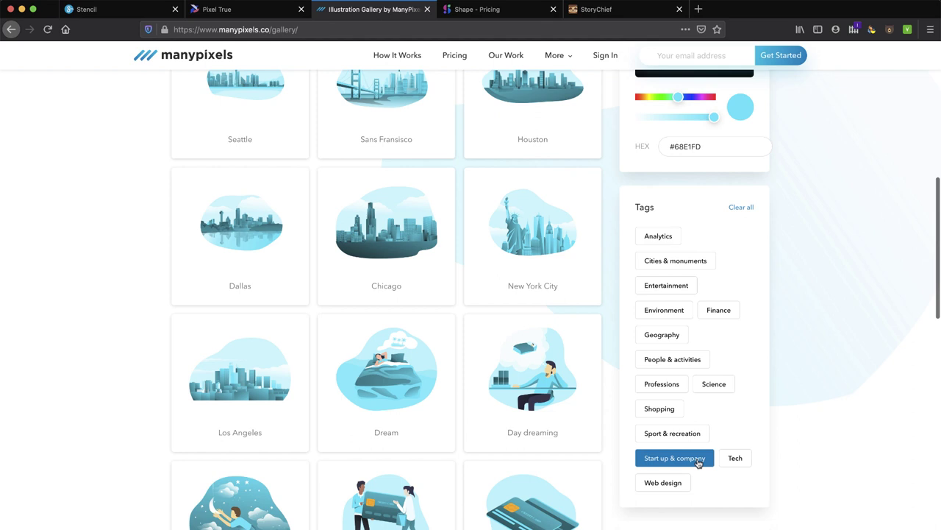
pyautogui.click(735, 458)
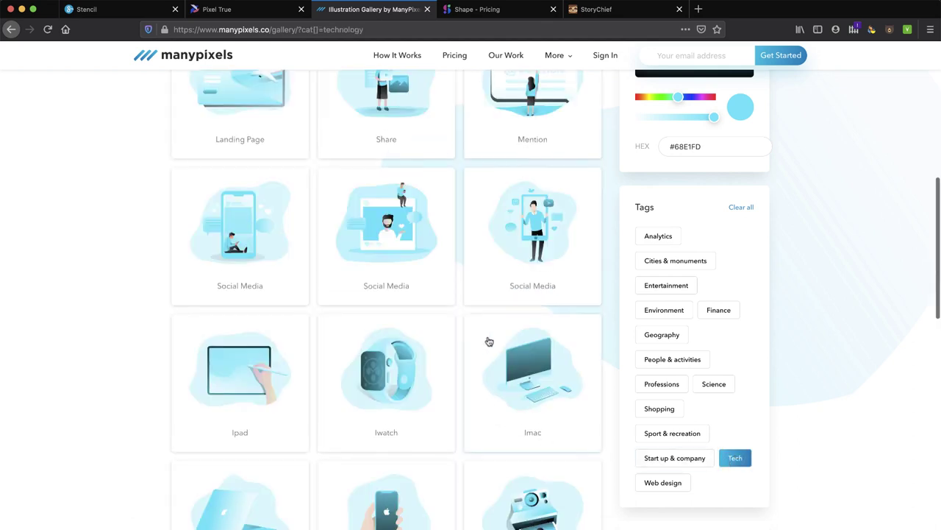
pyautogui.scroll(3, 643, 188)
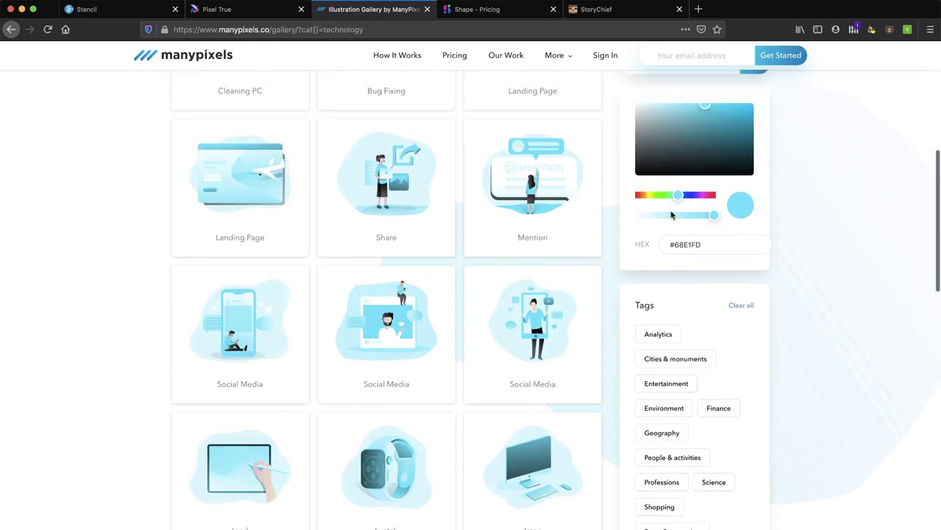
pyautogui.moveTo(678, 195)
pyautogui.mouseDown()
pyautogui.moveTo(636, 197)
pyautogui.moveTo(687, 197)
pyautogui.moveTo(675, 197)
pyautogui.mouseUp()
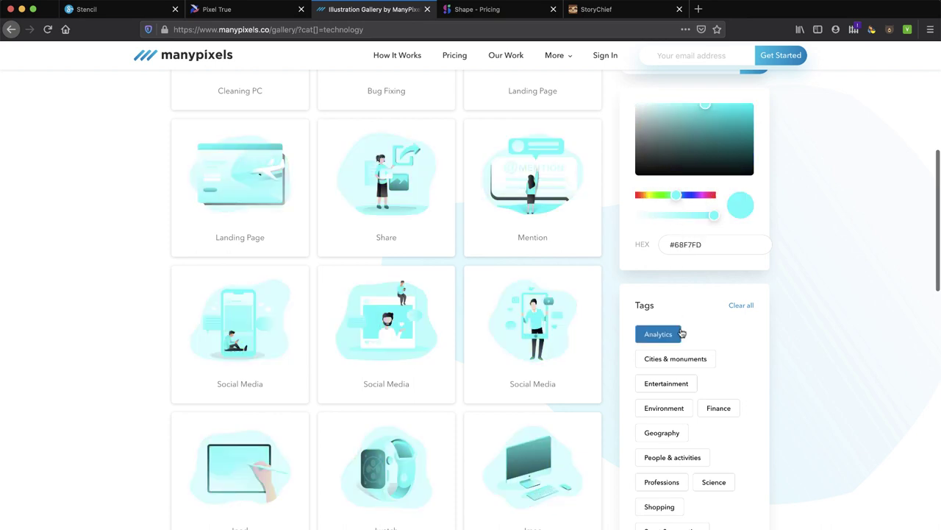
# Review Shape's pricing tiers, highlighting the free plan's limited icons line
pyautogui.click(500, 12)
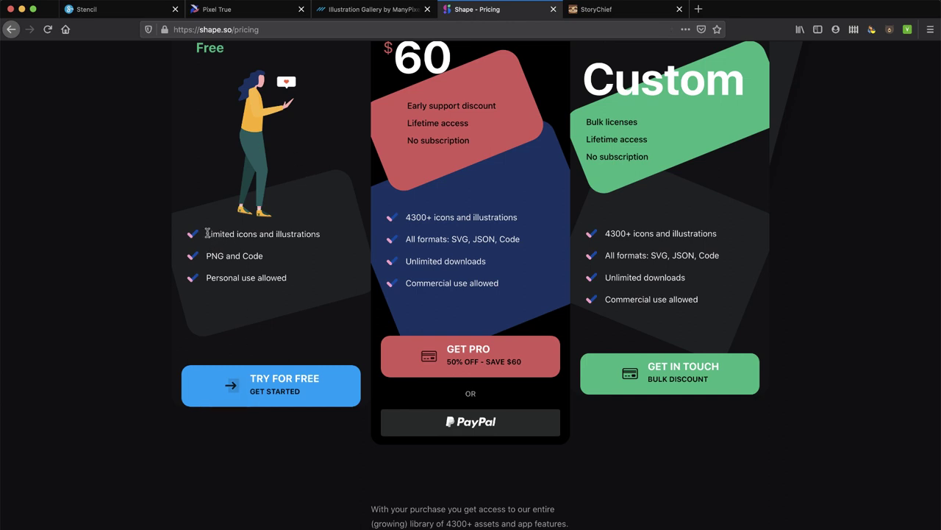
pyautogui.moveTo(208, 233); pyautogui.dragTo(299, 230)
pyautogui.scroll(2, 495, 215)
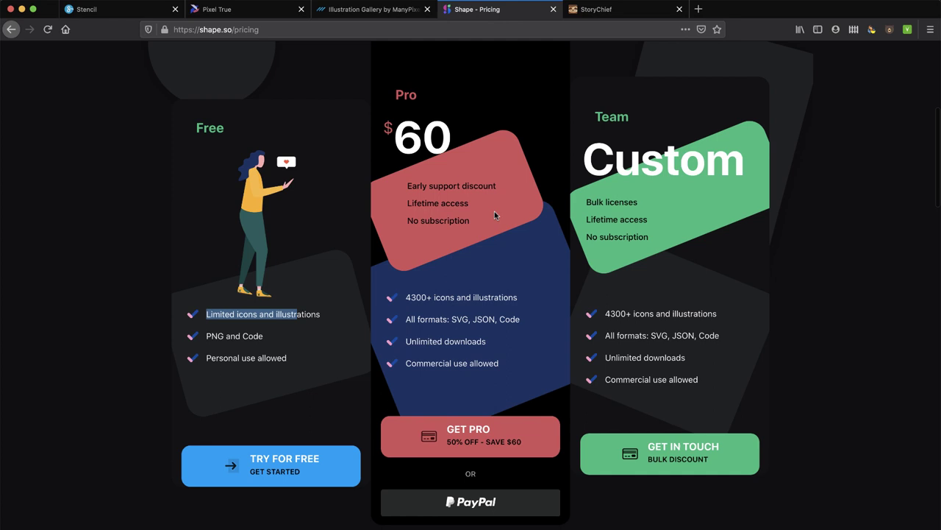
# Download Pixeltrue's free 'Analyse - Colour' illustration as SVG + PNG from the Free Illustrations collection
pyautogui.click(249, 15)
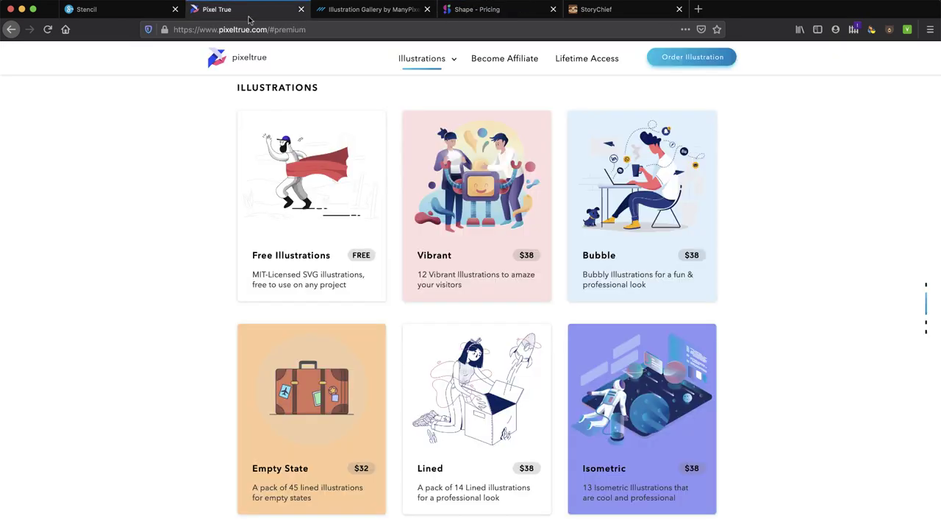
pyautogui.click(299, 217)
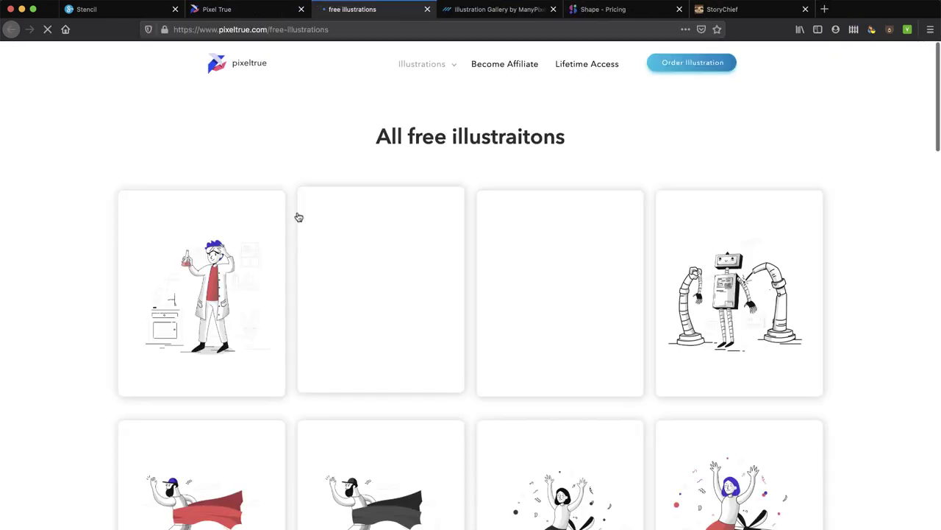
pyautogui.scroll(-10, 696, 317)
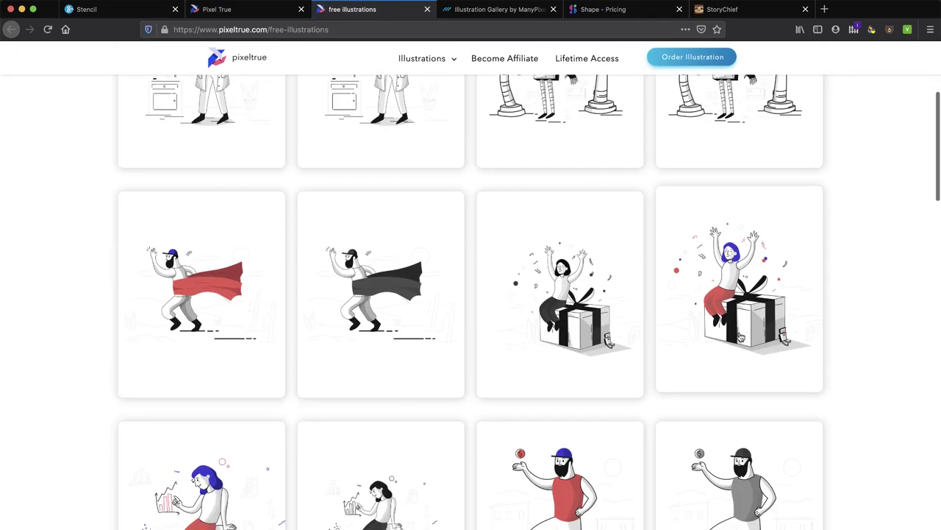
pyautogui.scroll(-12, 741, 336)
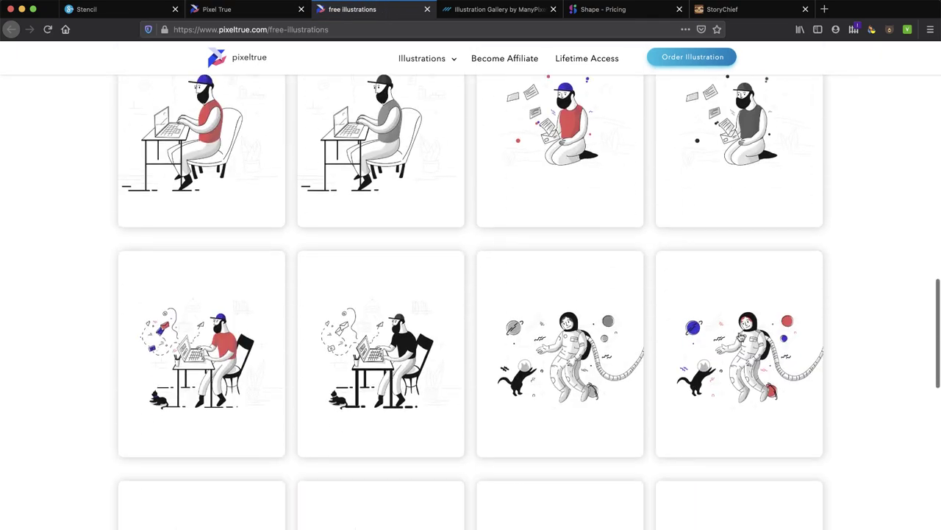
pyautogui.scroll(8, 741, 337)
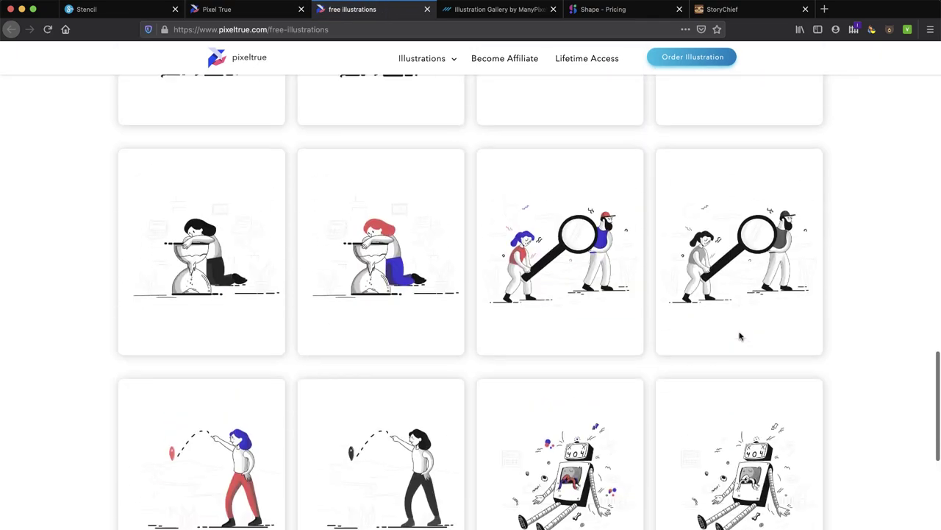
pyautogui.scroll(6, 740, 336)
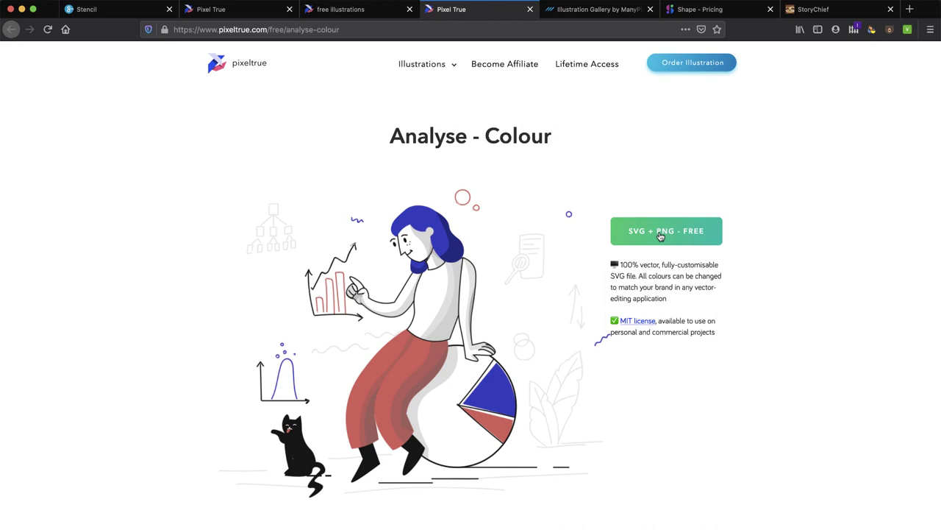
pyautogui.click(664, 235)
pyautogui.click(557, 357)
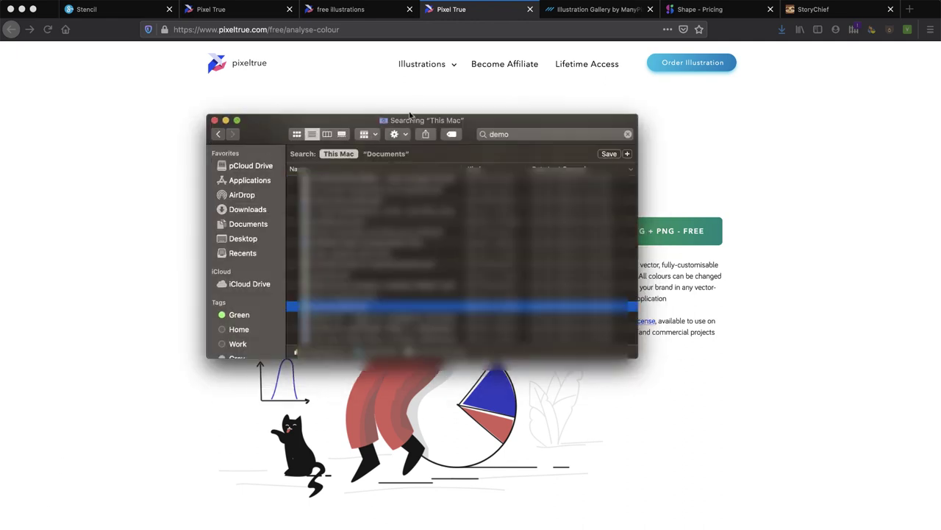
pyautogui.click(214, 121)
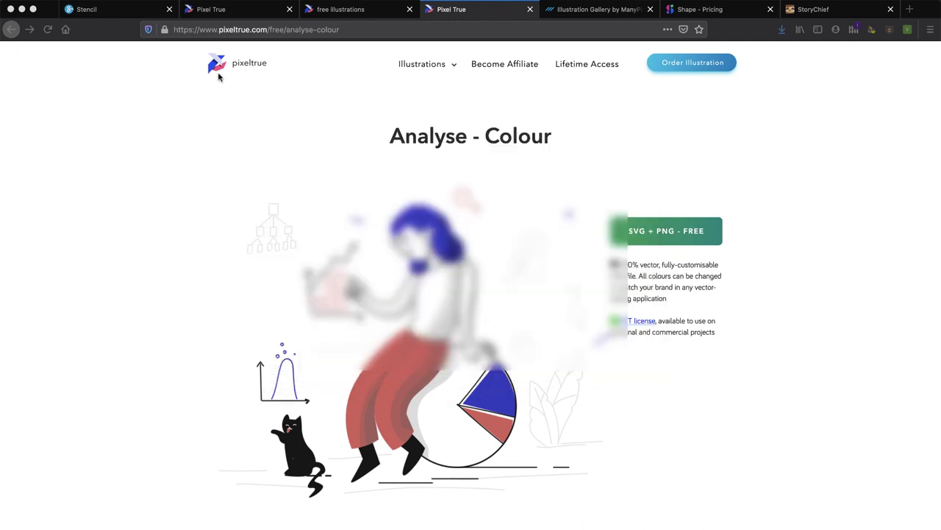
# Upload the Pixeltrue illustration from Downloads and place it on Stencil's 600x220 blog header
pyautogui.click(122, 11)
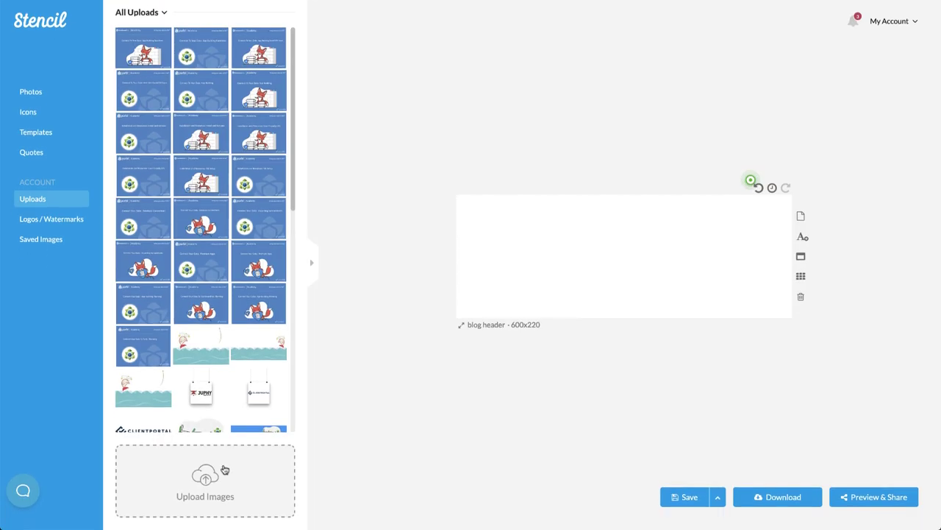
pyautogui.click(206, 479)
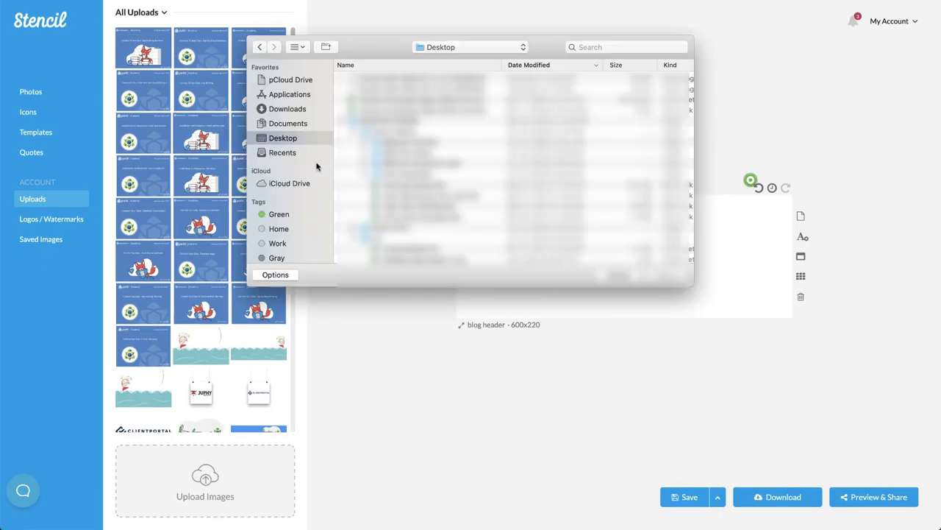
pyautogui.click(286, 110)
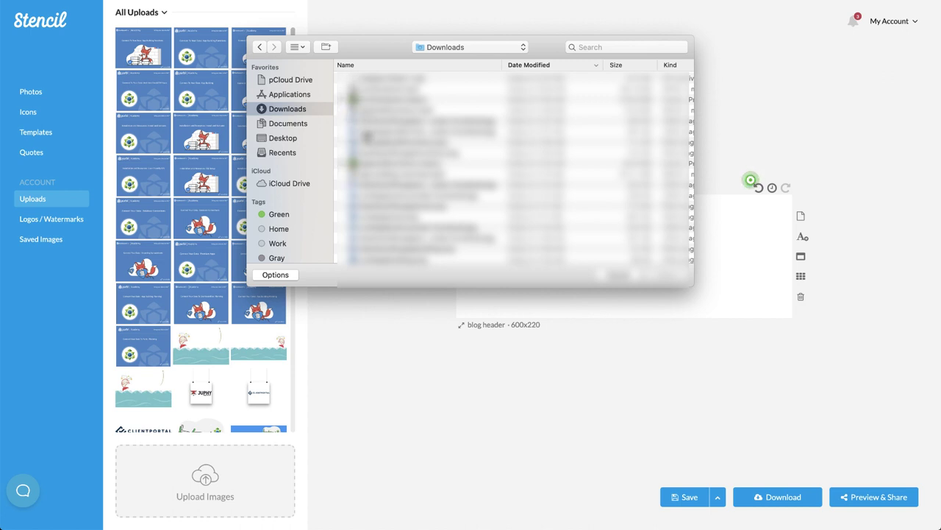
pyautogui.scroll(-3, 364, 137)
pyautogui.scroll(-3, 365, 137)
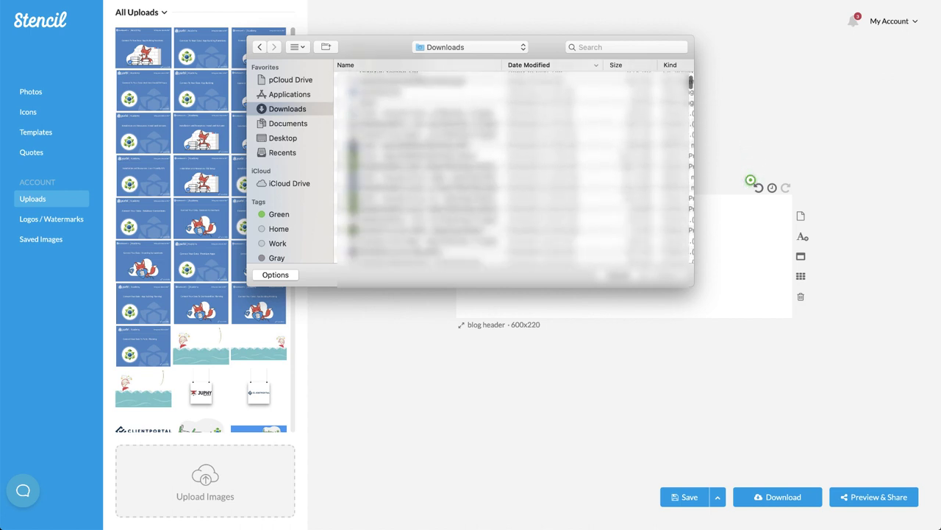
pyautogui.scroll(-5, 514, 168)
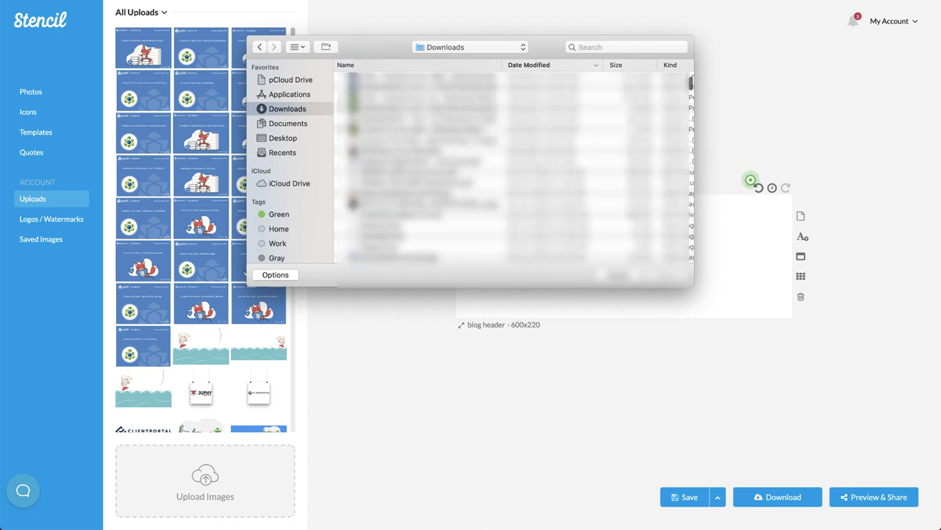
pyautogui.scroll(-3, 353, 152)
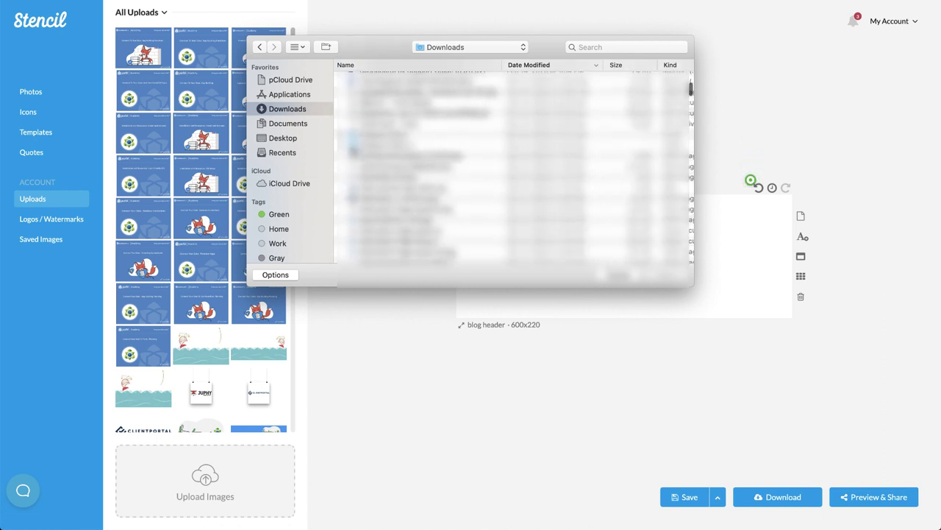
pyautogui.click(342, 134)
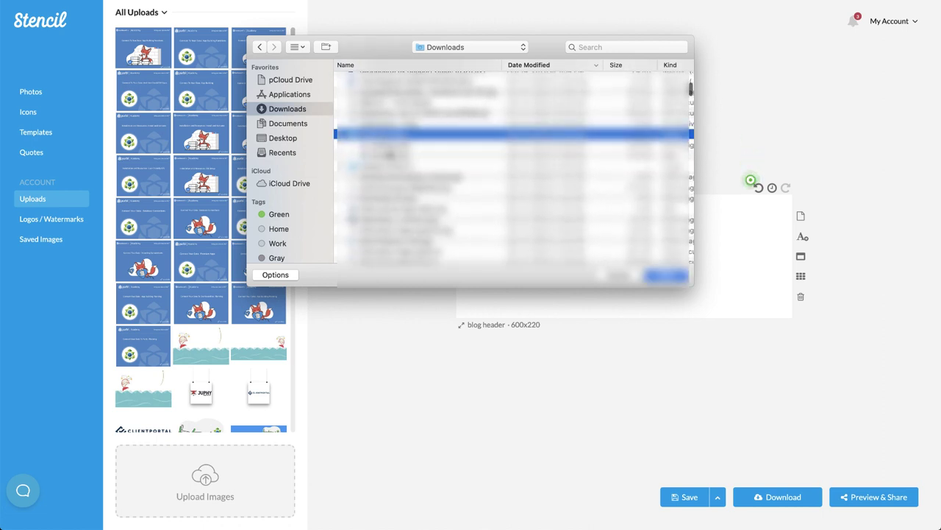
pyautogui.doubleClick(389, 148)
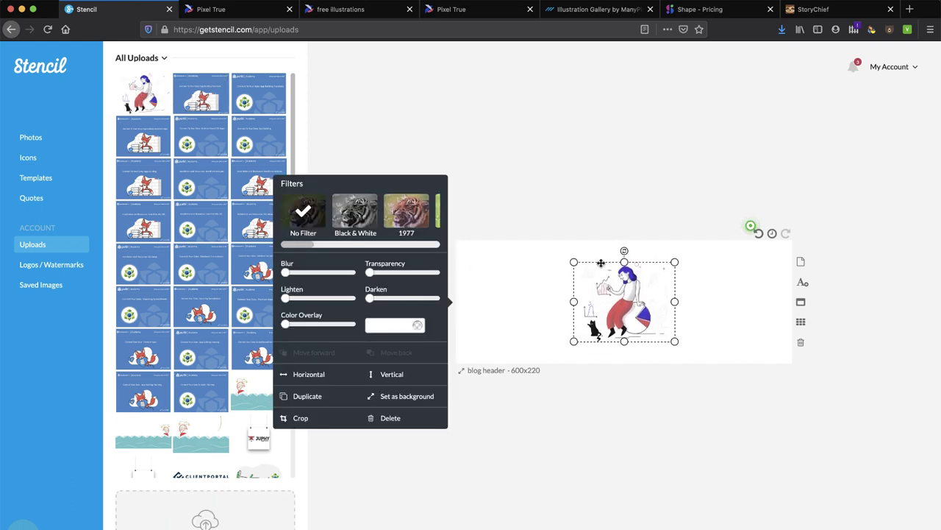
# Enlarge the illustration to fill the header's height and centre it horizontally
pyautogui.moveTo(674, 261); pyautogui.dragTo(701, 241)
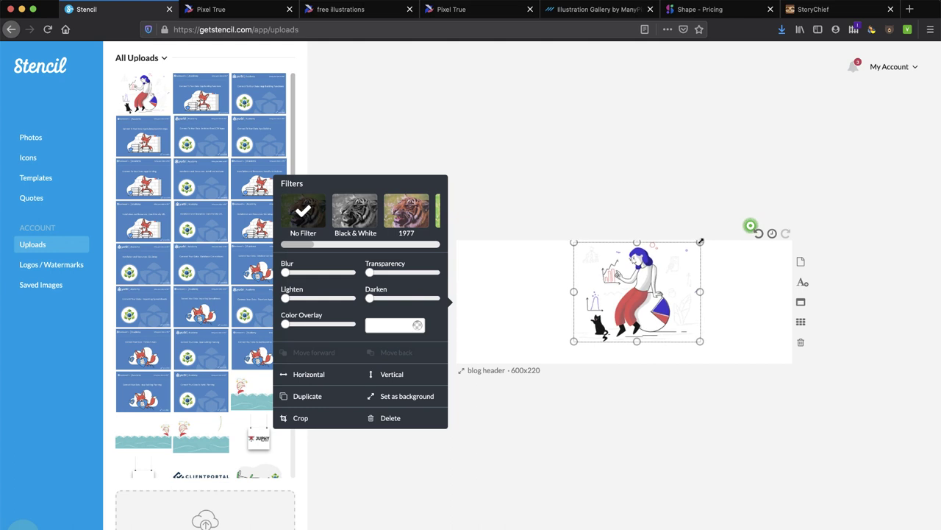
pyautogui.moveTo(574, 341); pyautogui.dragTo(551, 359)
pyautogui.moveTo(615, 330)
pyautogui.mouseDown()
pyautogui.moveTo(572, 331)
pyautogui.moveTo(620, 329)
pyautogui.mouseUp()
pyautogui.click(598, 401)
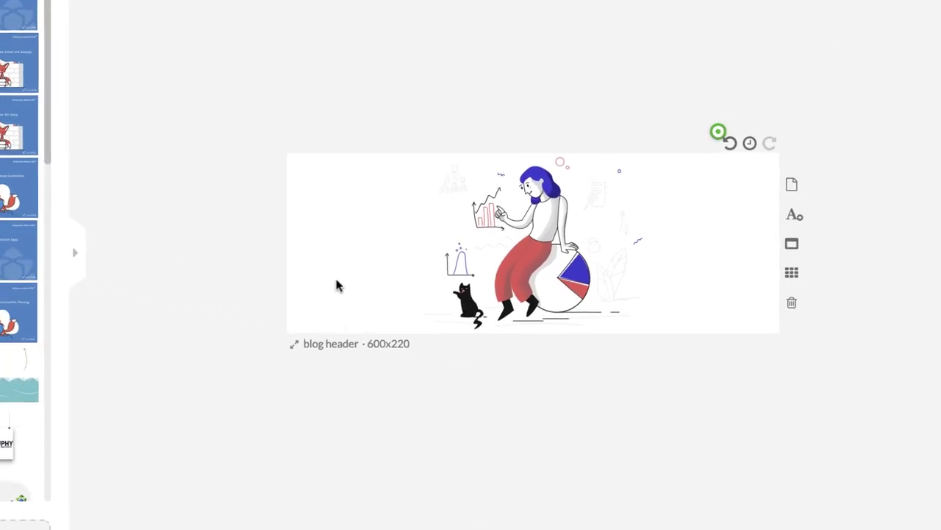
# Set the header background colour to pale yellow #ffe478
pyautogui.click(492, 331)
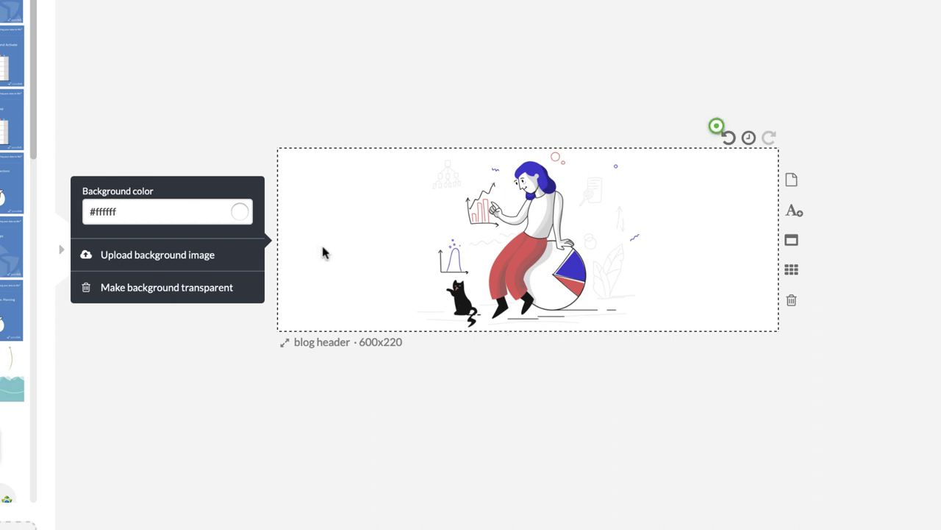
pyautogui.click(196, 210)
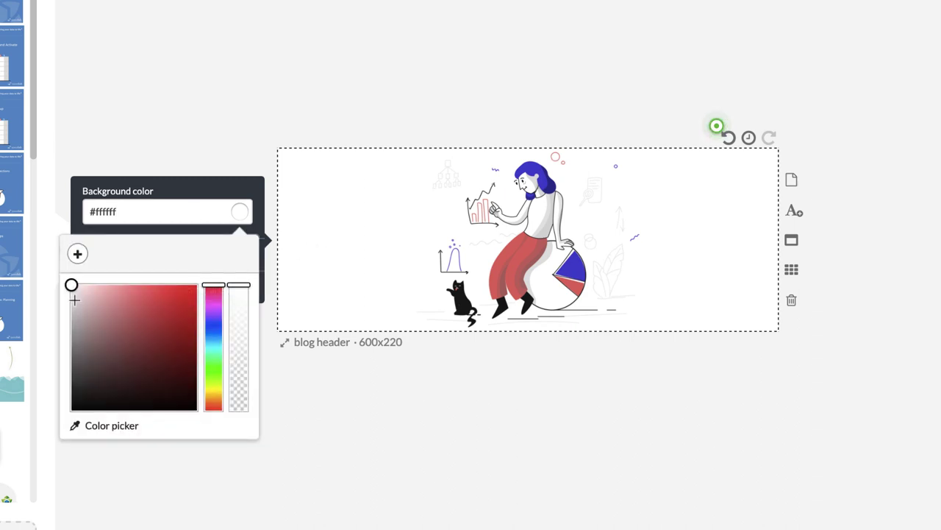
pyautogui.moveTo(213, 282); pyautogui.dragTo(213, 394)
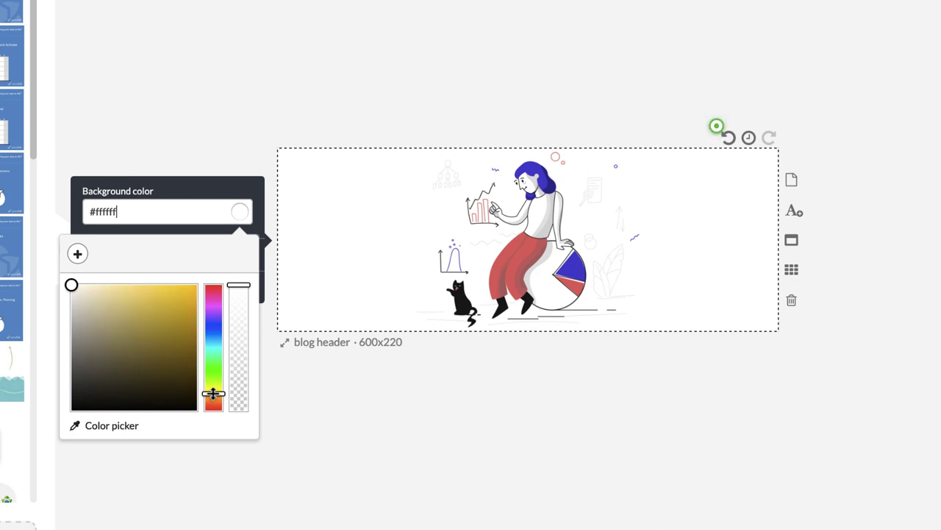
pyautogui.moveTo(71, 284); pyautogui.dragTo(139, 281)
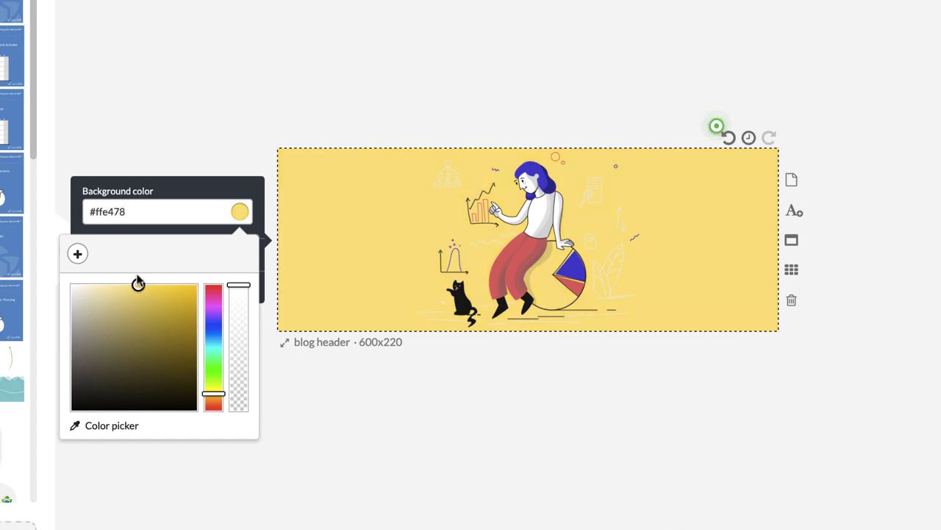
pyautogui.click(454, 429)
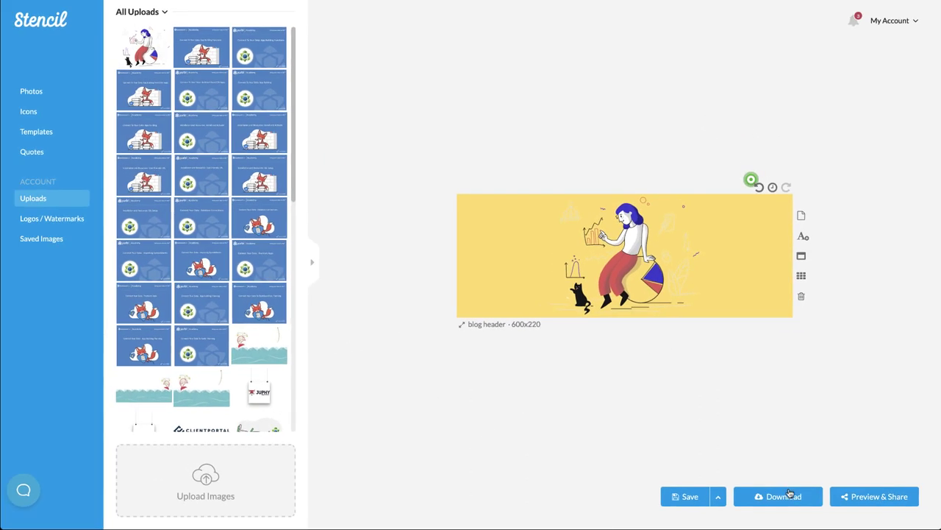
# Download the yellow header as a 600x220 JPG, stencil.blog-header.jpg
pyautogui.click(784, 497)
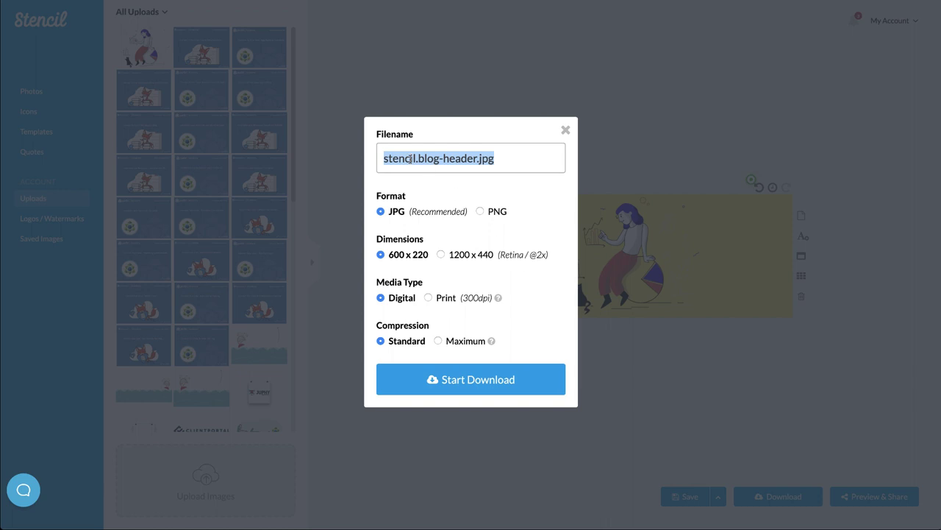
pyautogui.click(444, 387)
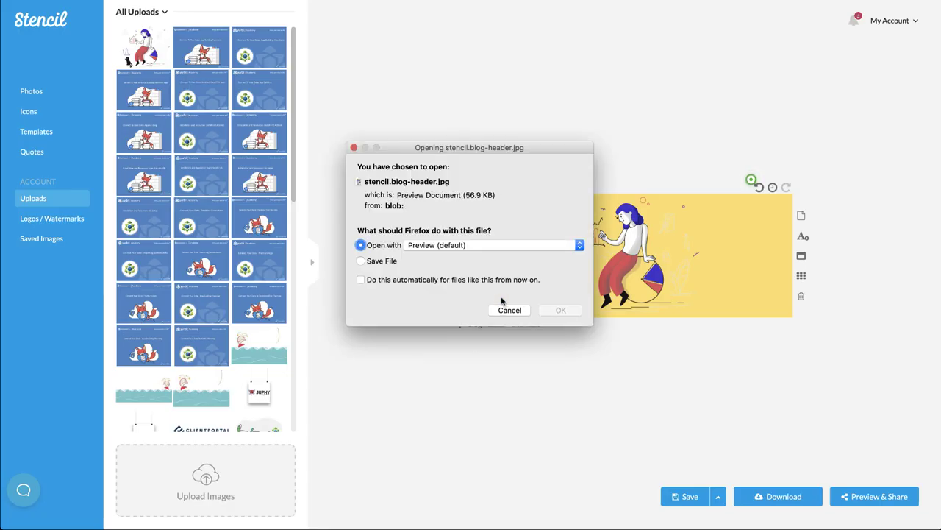
pyautogui.click(557, 311)
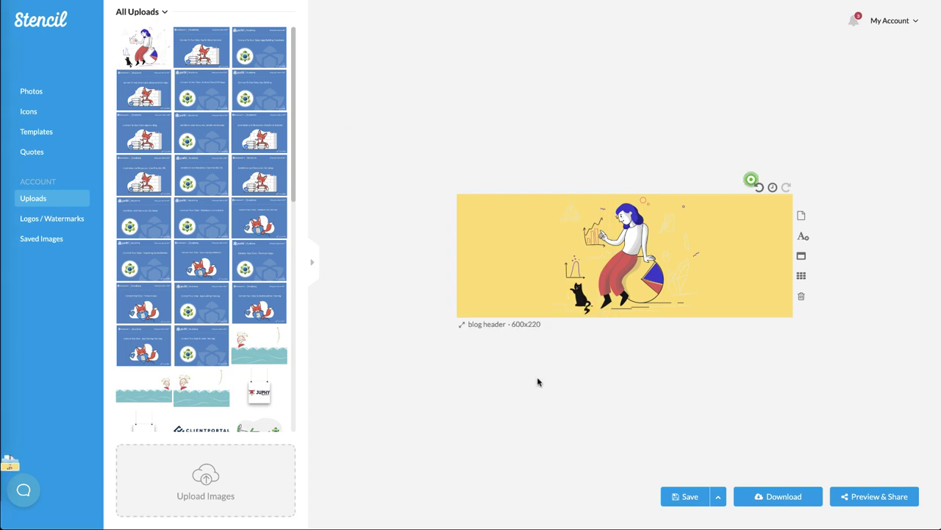
# Resize the canvas to the Facebook Ad (Link) 1200x628 preset from the Ads sizes
pyautogui.click(492, 331)
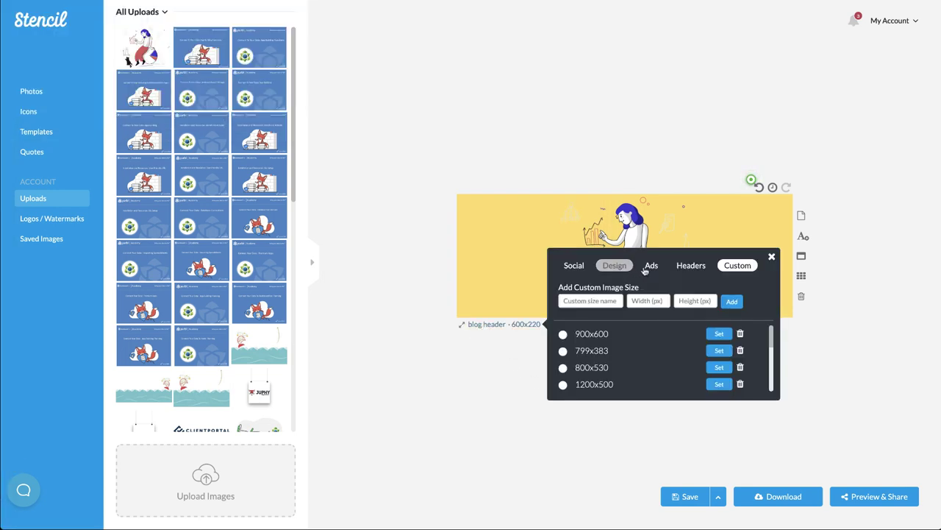
pyautogui.click(650, 267)
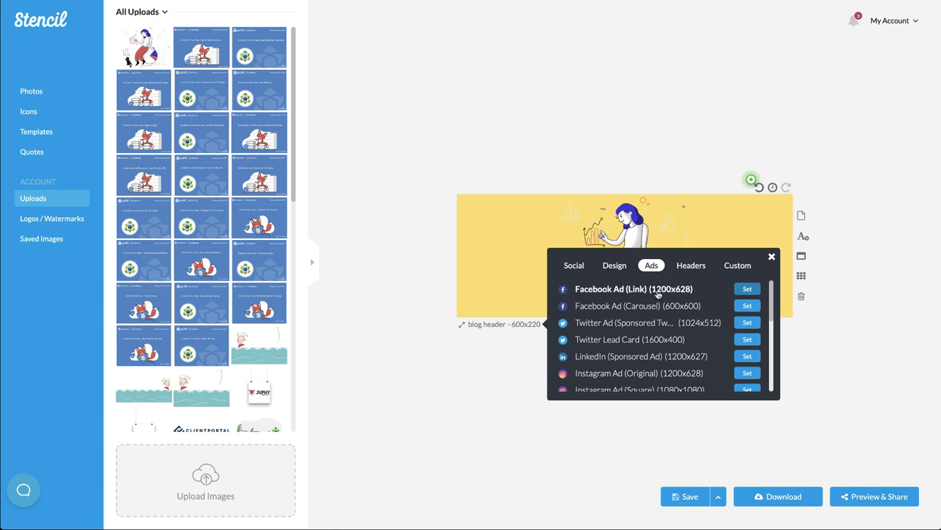
pyautogui.click(630, 292)
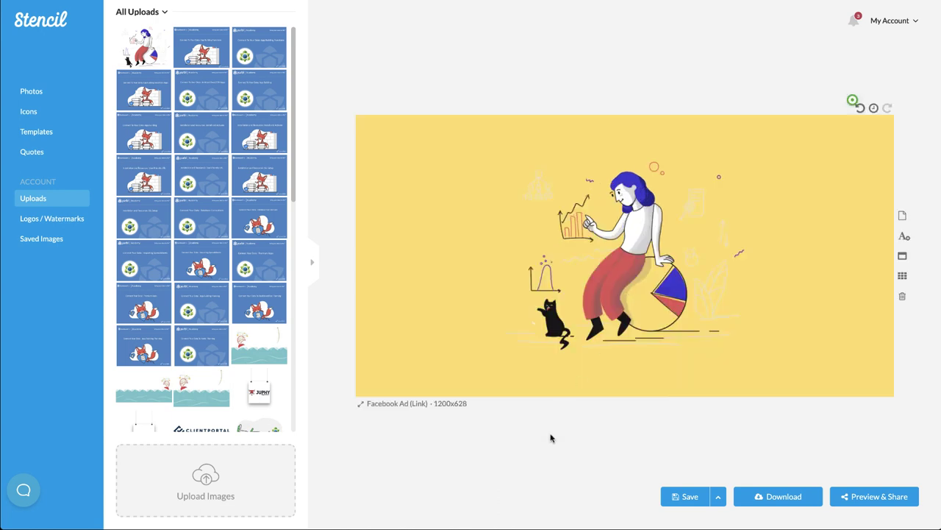
# Enlarge the illustration to fill the ad's height and centre it on the yellow background
pyautogui.click(602, 324)
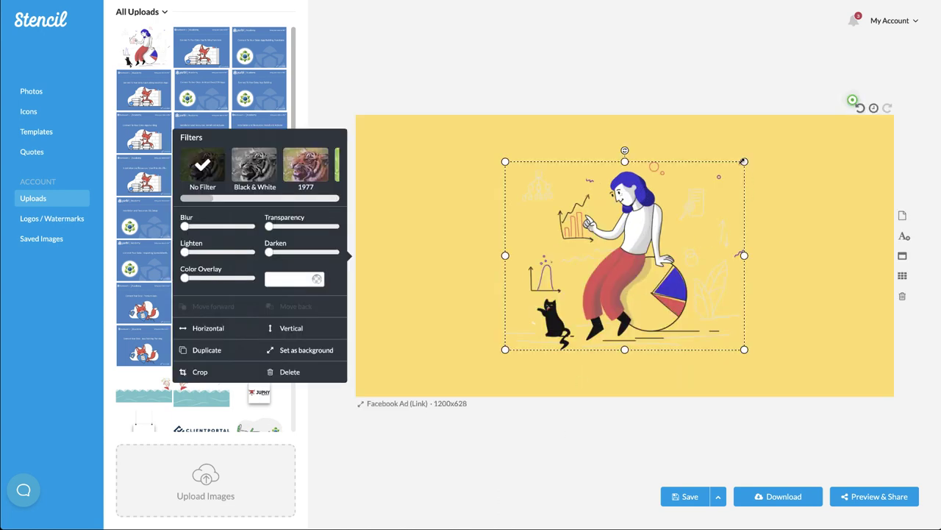
pyautogui.moveTo(743, 162); pyautogui.dragTo(794, 114)
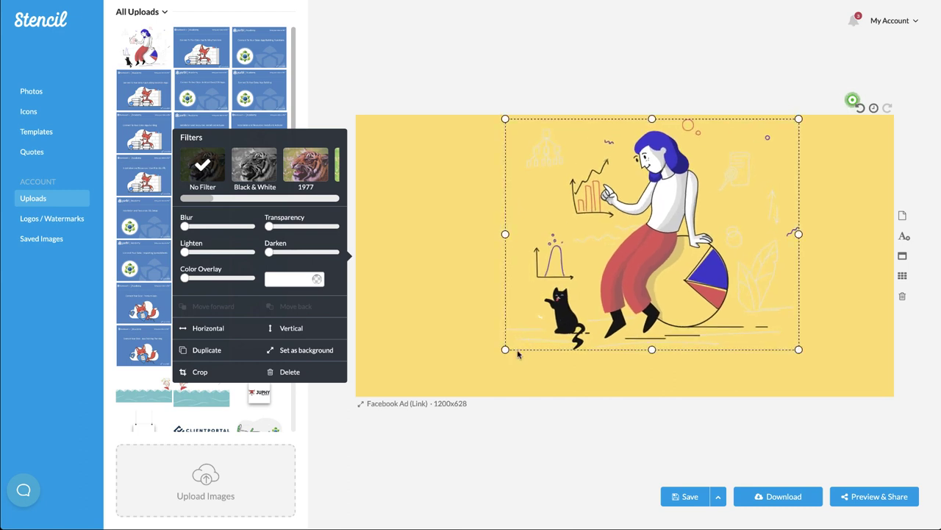
pyautogui.moveTo(505, 350); pyautogui.dragTo(501, 370)
pyautogui.moveTo(581, 313); pyautogui.dragTo(569, 321)
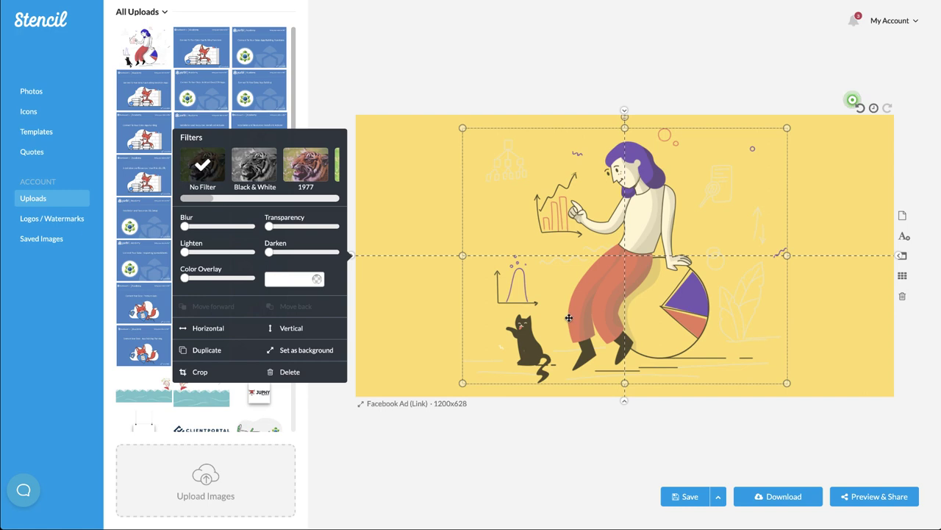
pyautogui.click(586, 429)
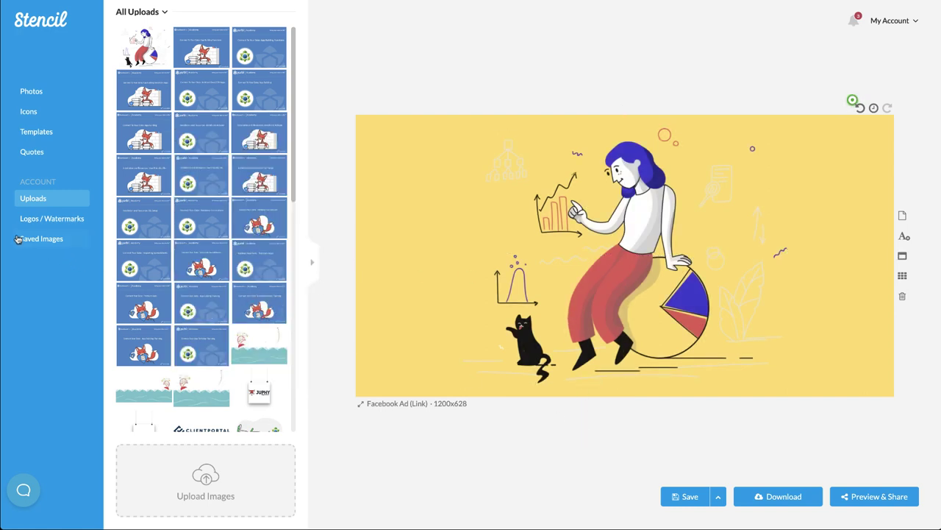
# Add the TechSmartBoss logo from Logos / Watermarks at the bottom-left corner, then download the ad
pyautogui.click(46, 217)
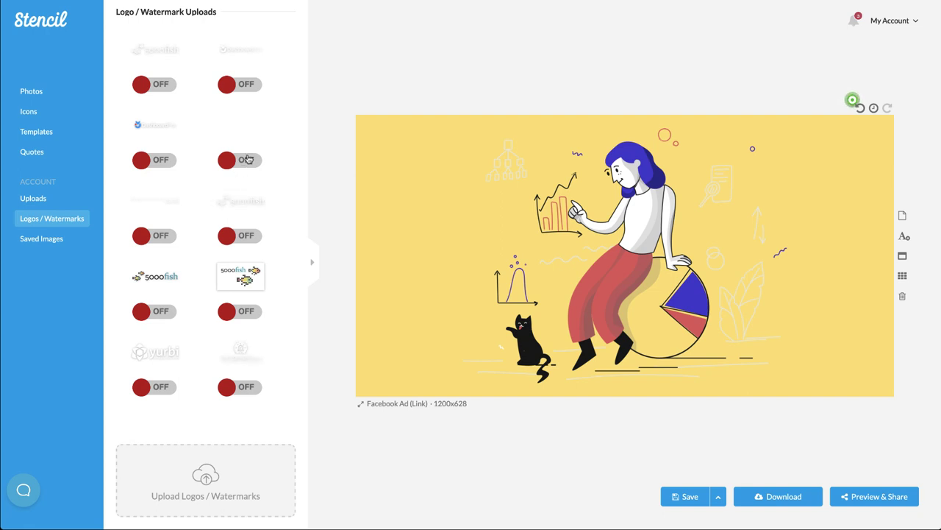
pyautogui.moveTo(245, 276)
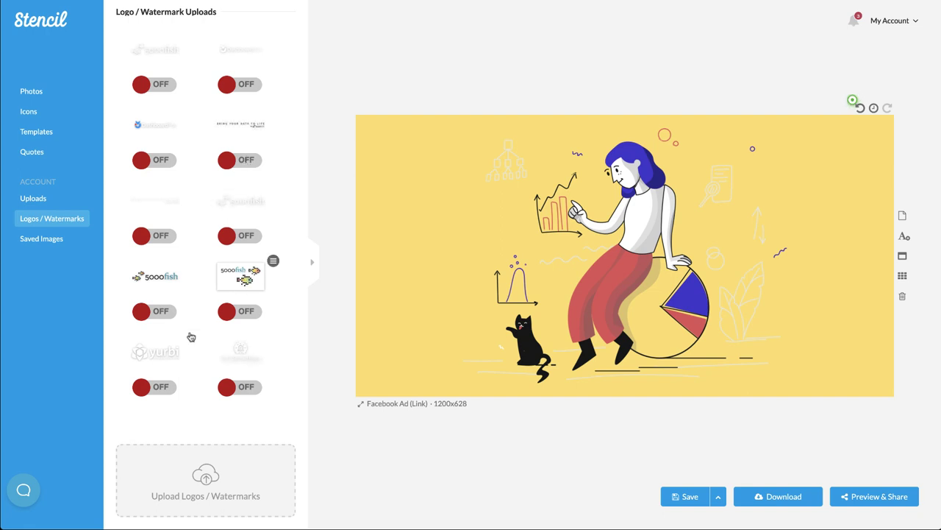
pyautogui.click(247, 388)
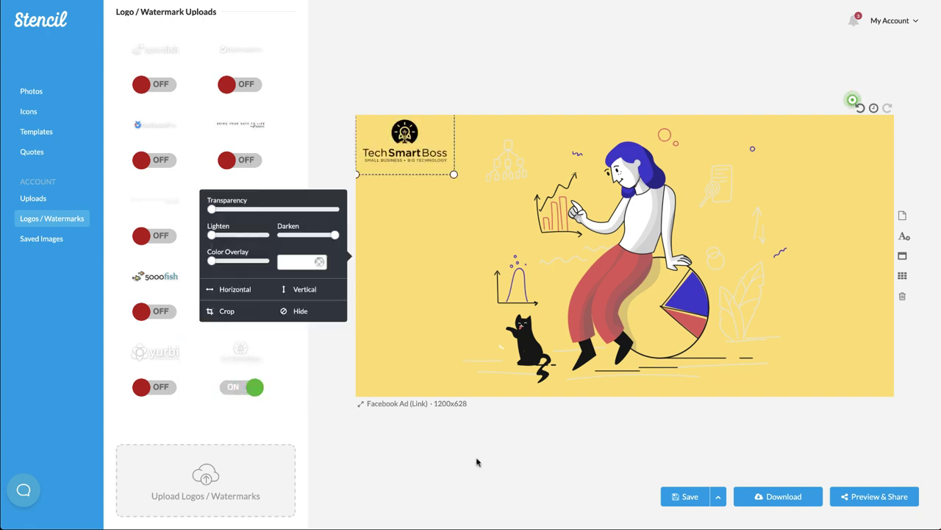
pyautogui.moveTo(404, 147); pyautogui.dragTo(404, 366)
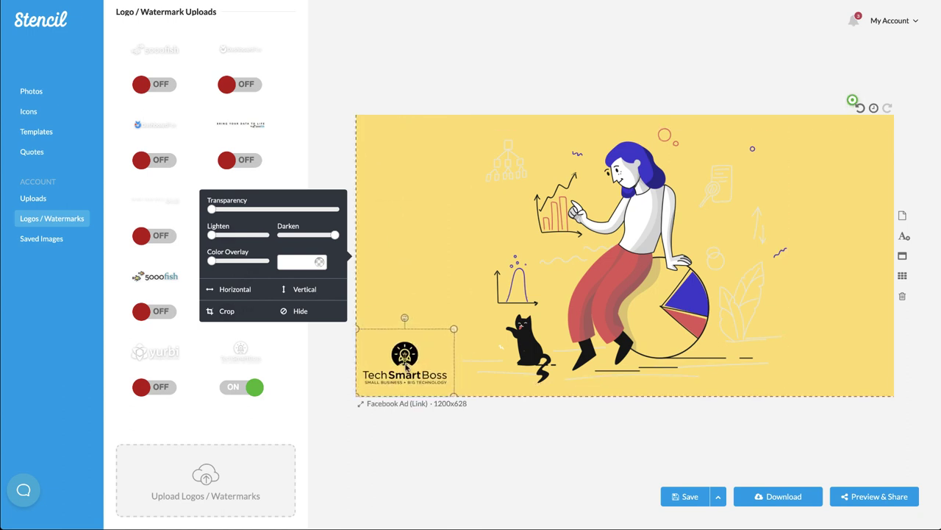
pyautogui.click(425, 471)
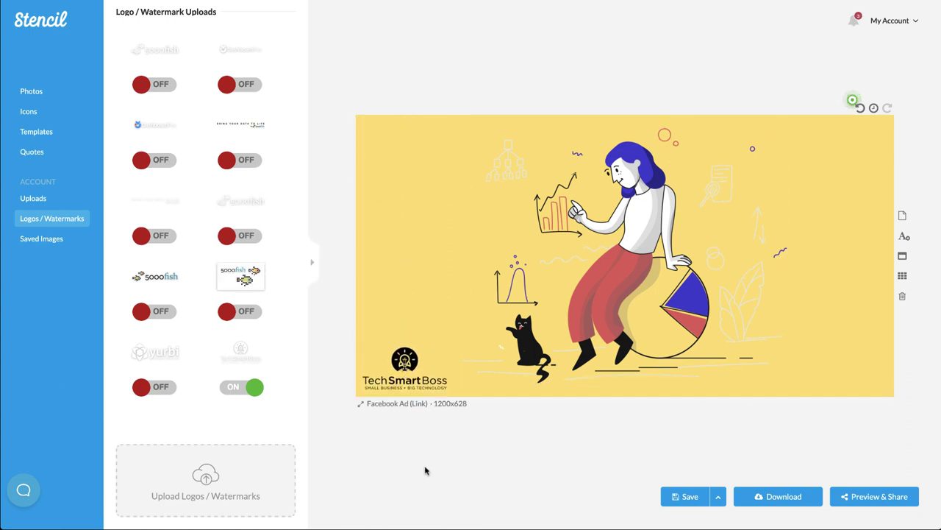
pyautogui.click(784, 497)
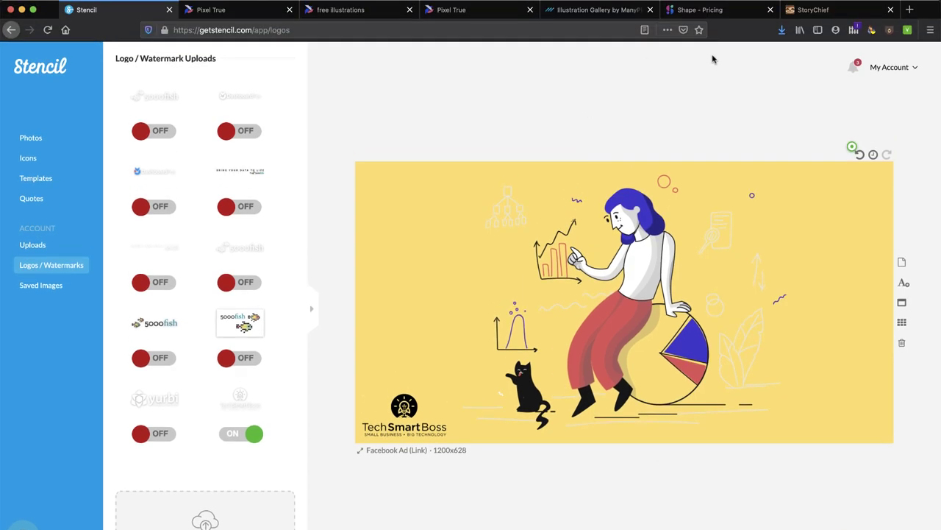
# Upload the yellow header from Downloads under the HR metrics article title, add alt text, open Summary
pyautogui.click(827, 10)
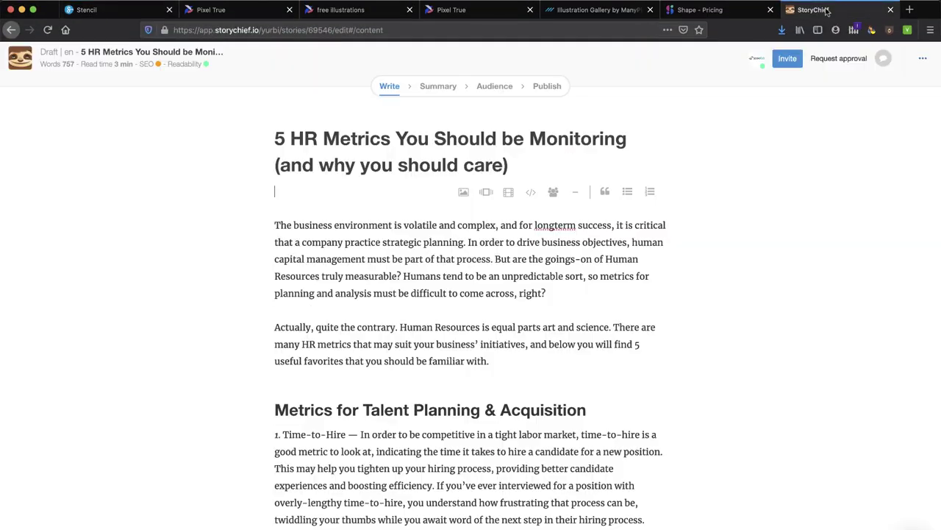
pyautogui.click(463, 194)
pyautogui.click(462, 270)
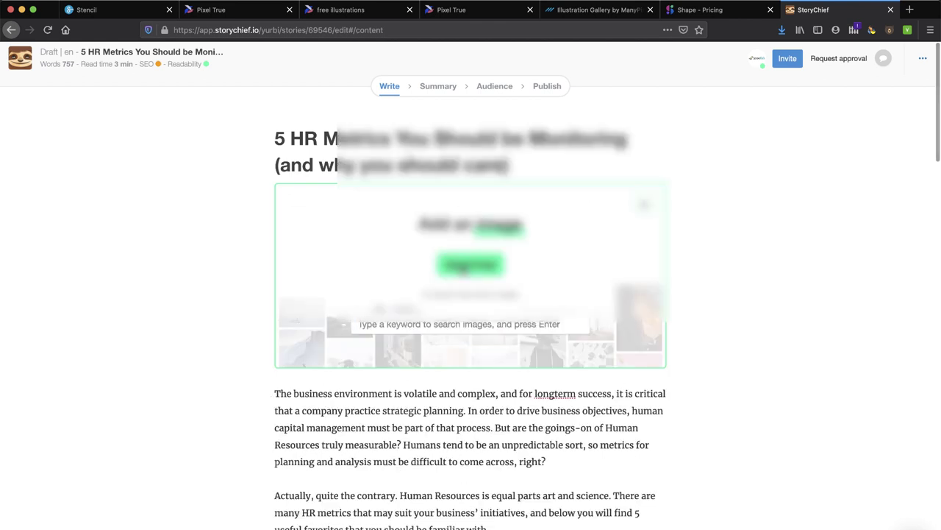
pyautogui.click(285, 155)
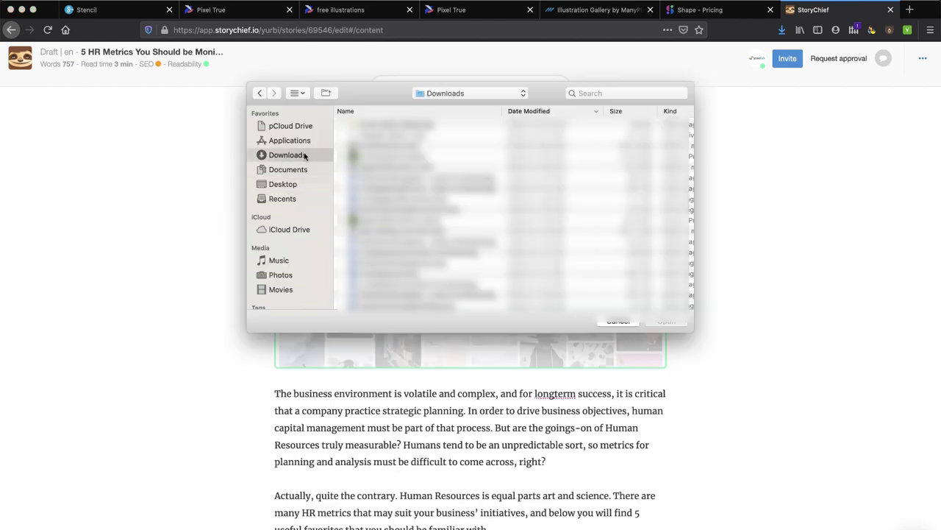
pyautogui.doubleClick(382, 127)
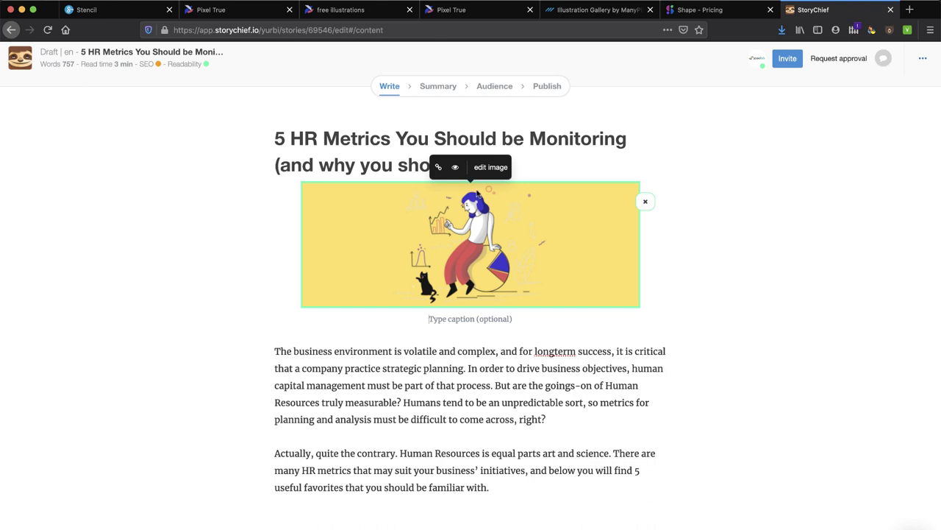
pyautogui.click(455, 167)
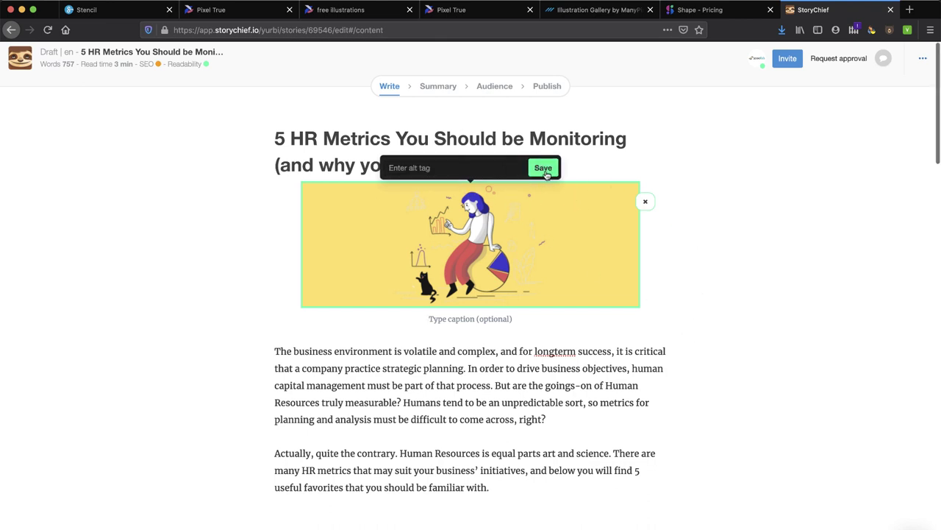
pyautogui.click(432, 87)
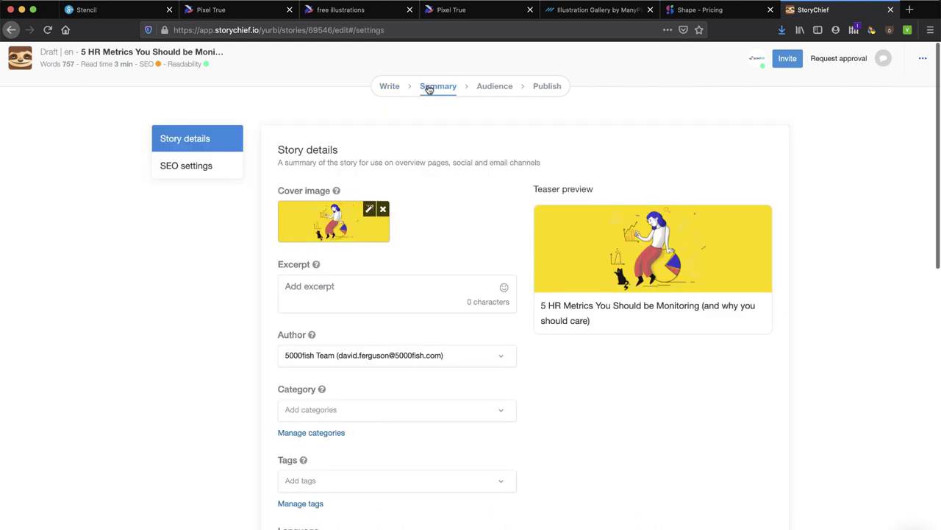
# Return to the Write step showing the HR metrics article with its yellow header
pyautogui.click(390, 87)
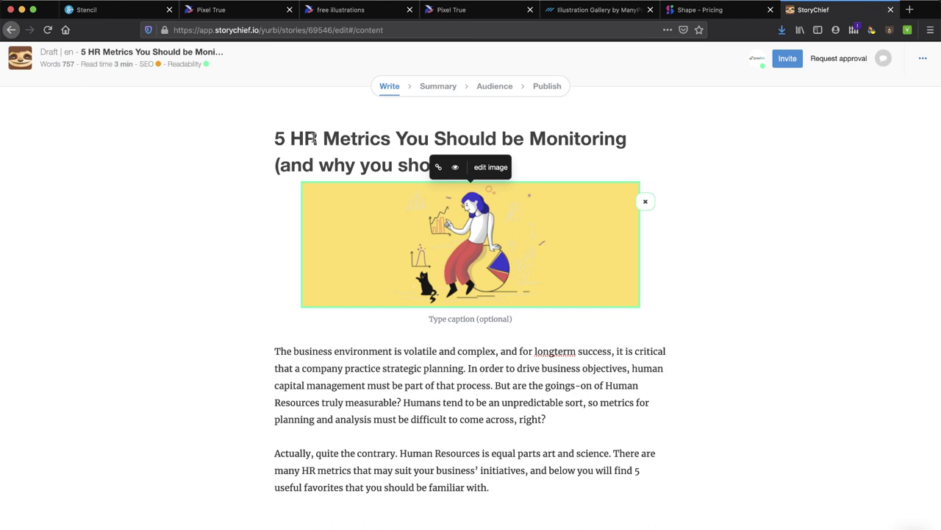
# Open Pixeltrue's free illustrations page and scroll through the colour and greyscale illustration pairs
pyautogui.click(239, 13)
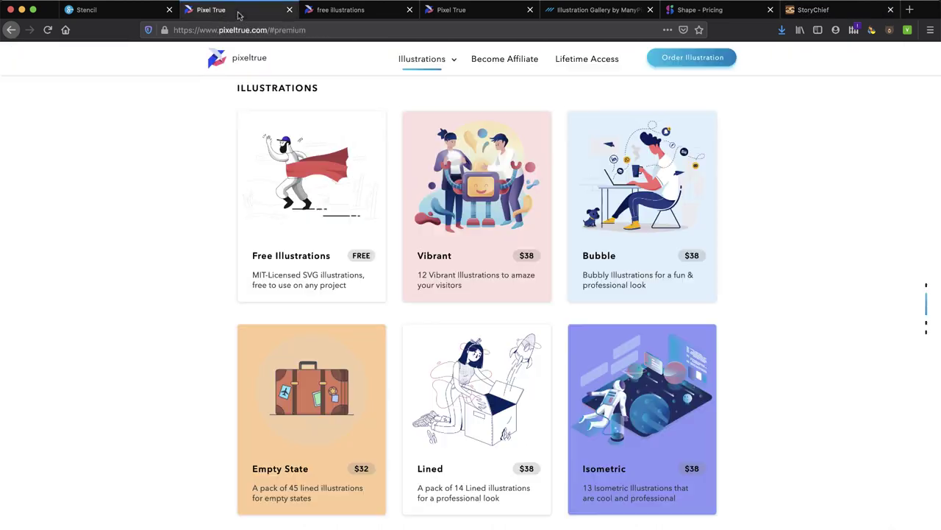
pyautogui.click(375, 13)
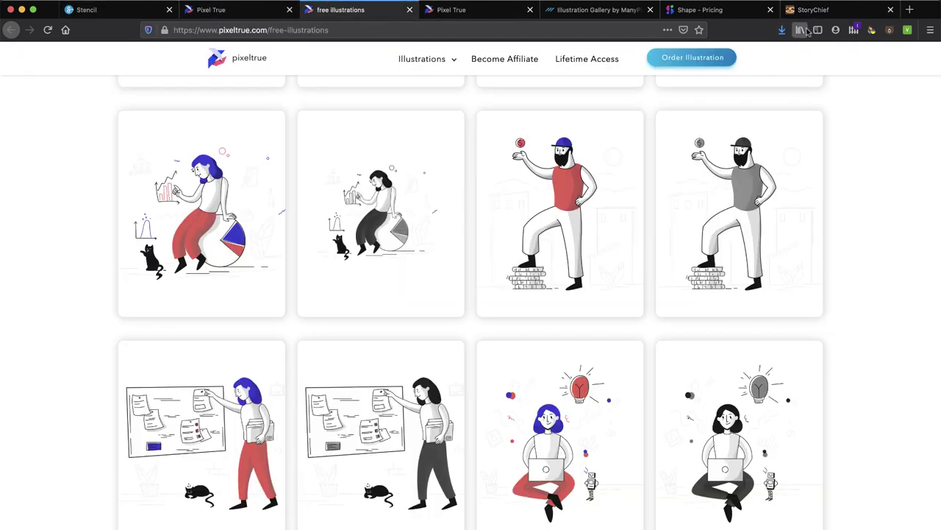
pyautogui.scroll(-5, 780, 309)
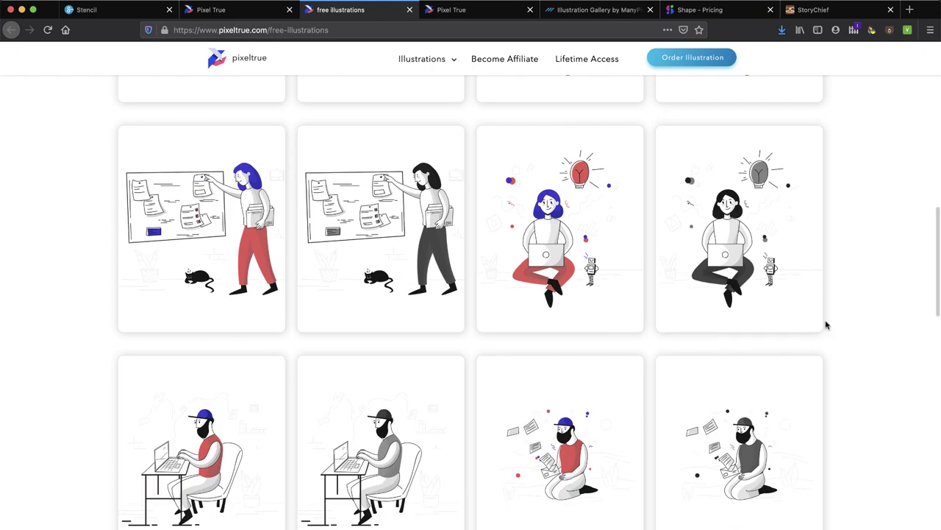
pyautogui.scroll(10, 826, 325)
pyautogui.scroll(7, 826, 325)
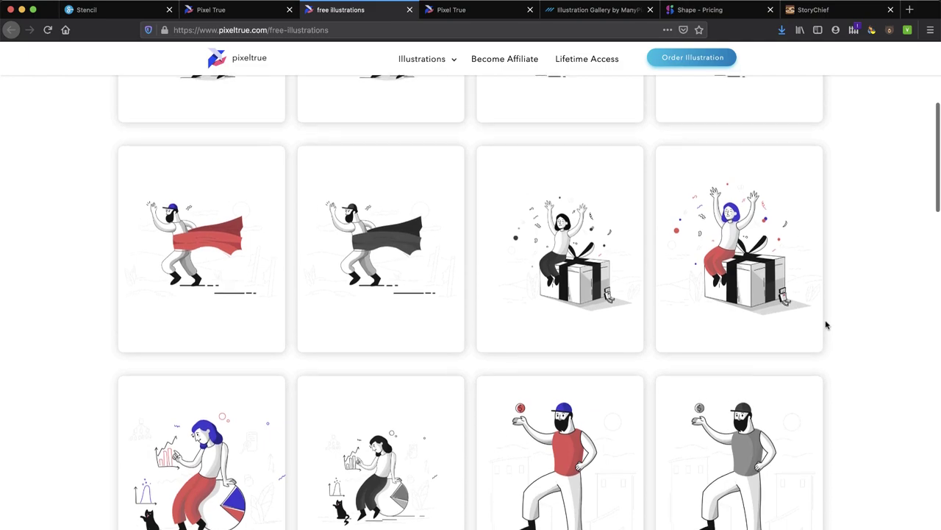